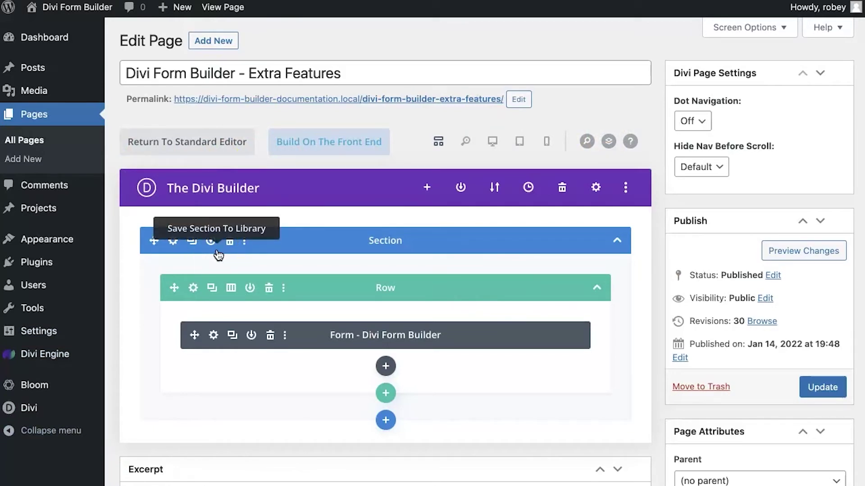
# In the form module's Extra options, switch Save Entries to Database? to Yes.
pyautogui.click(214, 335)
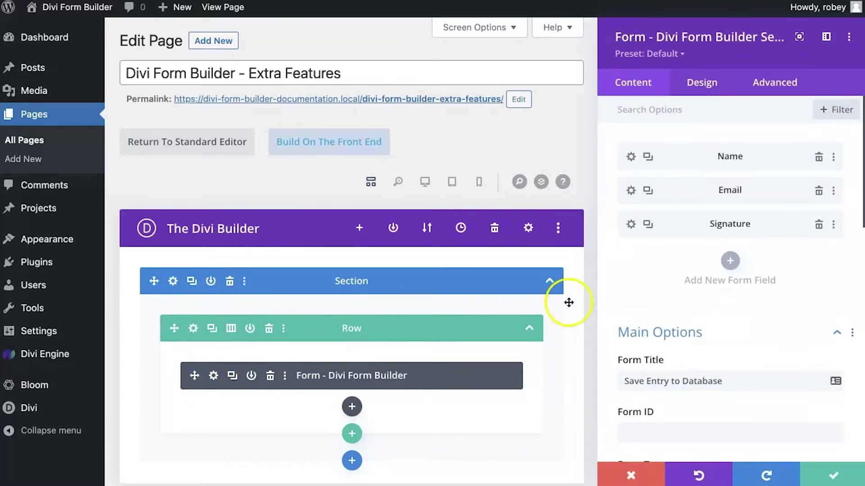
pyautogui.scroll(-7, 801, 333)
pyautogui.scroll(-5, 802, 334)
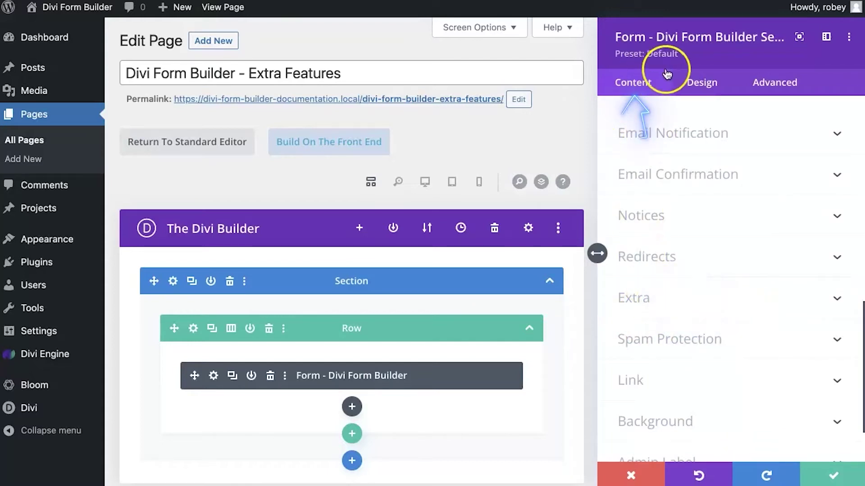
pyautogui.click(656, 300)
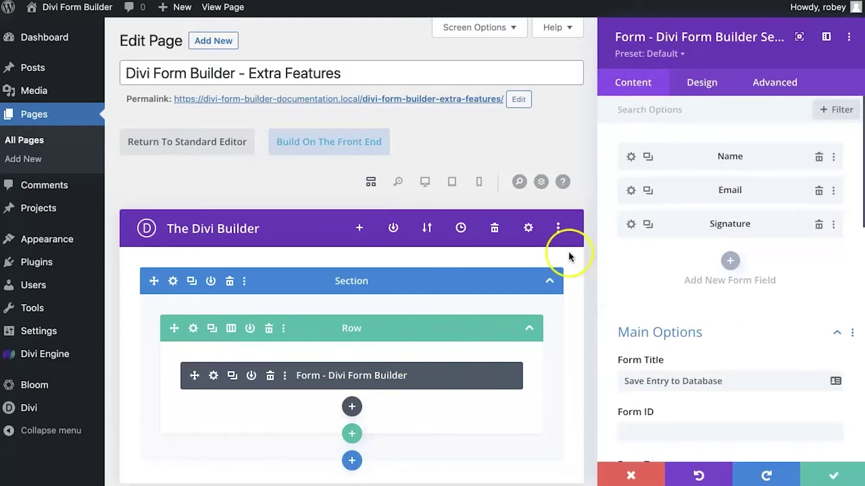
pyautogui.scroll(-12, 671, 299)
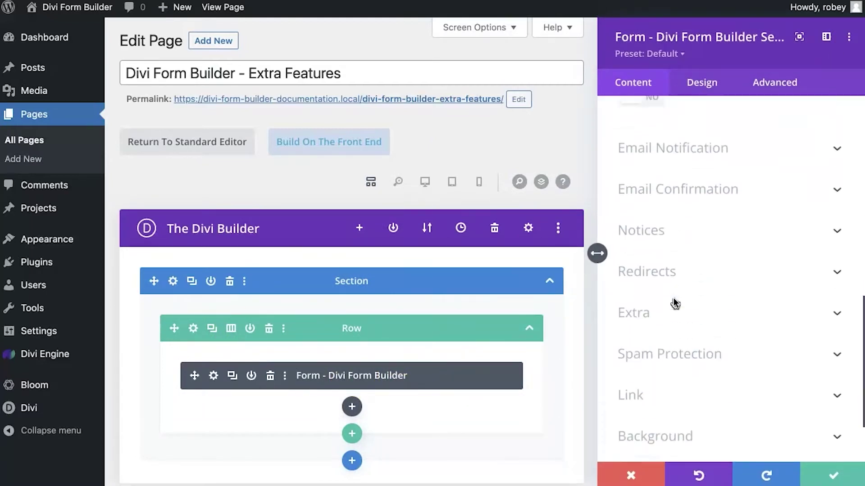
pyautogui.click(673, 302)
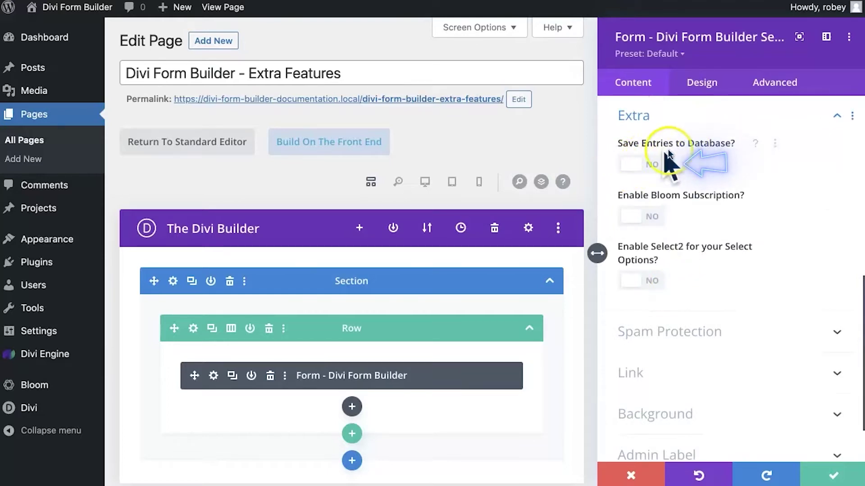
pyautogui.click(634, 165)
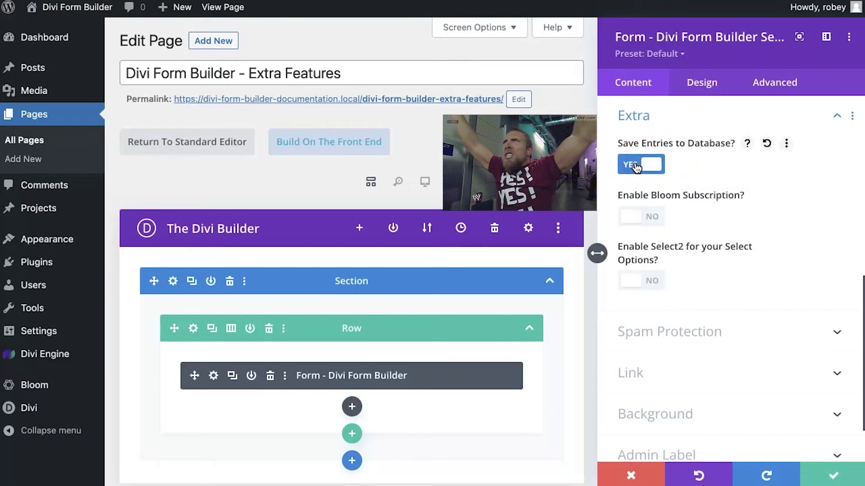
# Update the page, then enter a name and the email 'test' on the live form.
pyautogui.click(832, 474)
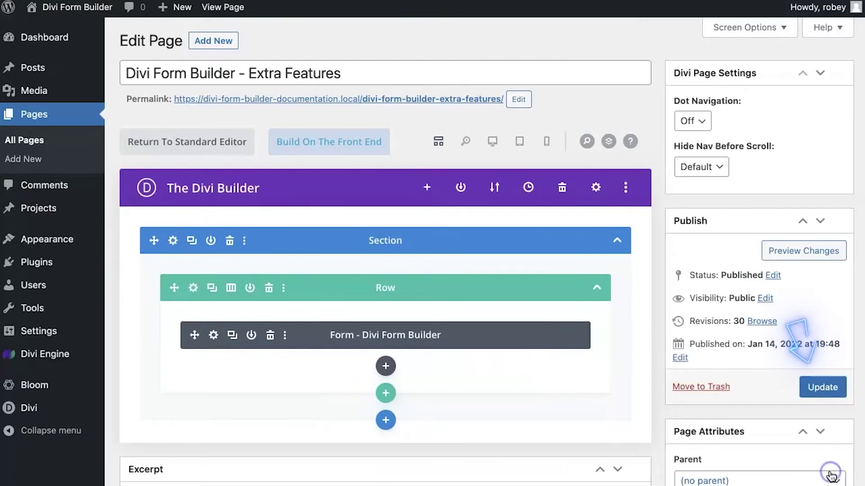
pyautogui.click(822, 387)
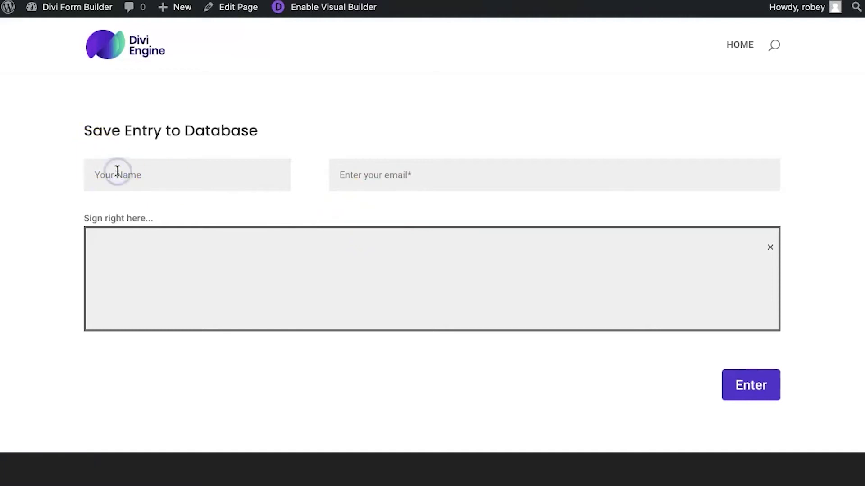
pyautogui.write('Robey')
pyautogui.press('Tab')
pyautogui.write('test')
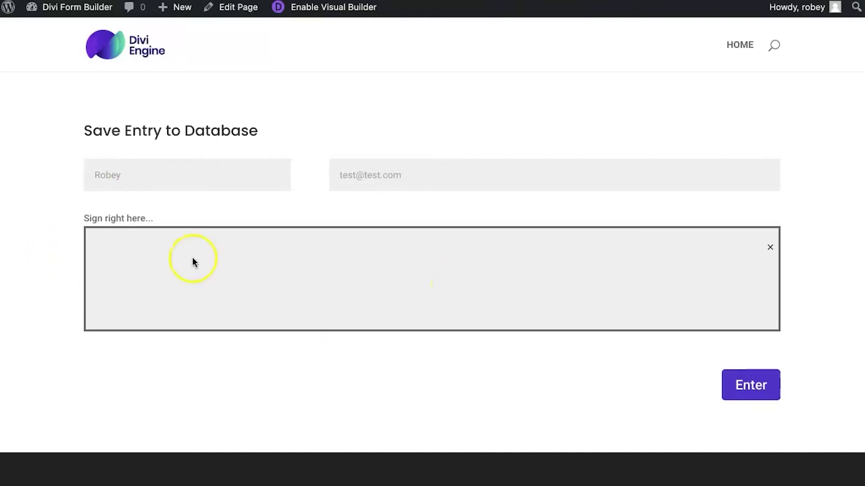
# Sign the signature pad and submit the test entry.
pyautogui.click(268, 275)
pyautogui.moveTo(269, 277)
pyautogui.mouseDown()
pyautogui.moveTo(420, 220)
pyautogui.moveTo(392, 309)
pyautogui.moveTo(589, 322)
pyautogui.moveTo(261, 291)
pyautogui.moveTo(810, 283)
pyautogui.moveTo(518, 295)
pyautogui.mouseUp()
pyautogui.click(739, 397)
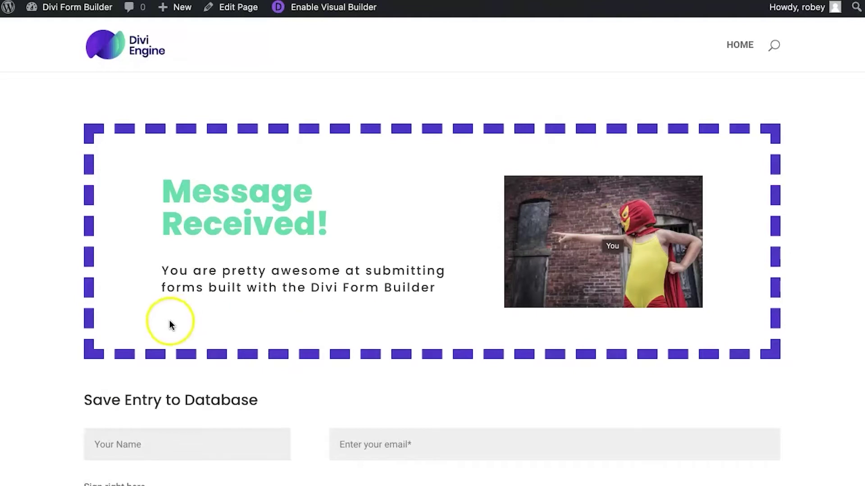
pyautogui.scroll(-4, 304, 374)
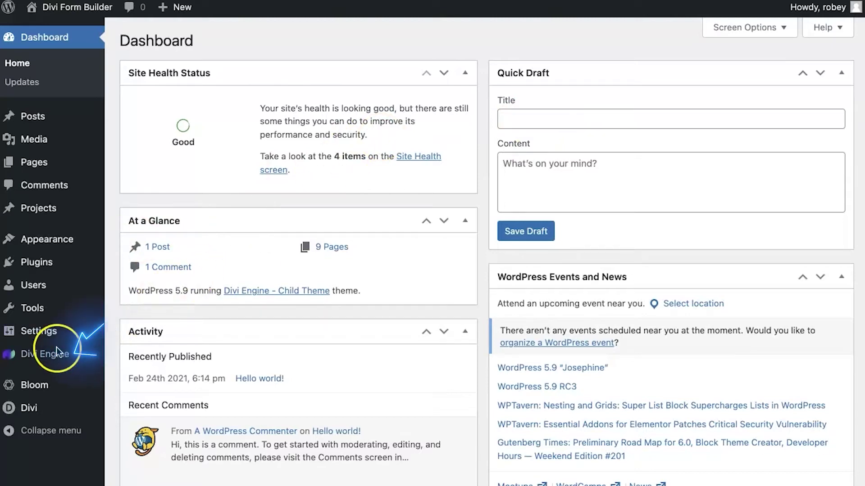
# From Divi Engine's Divi Form Entries list, open the Enter our Giveaway entries.
pyautogui.moveTo(47, 356)
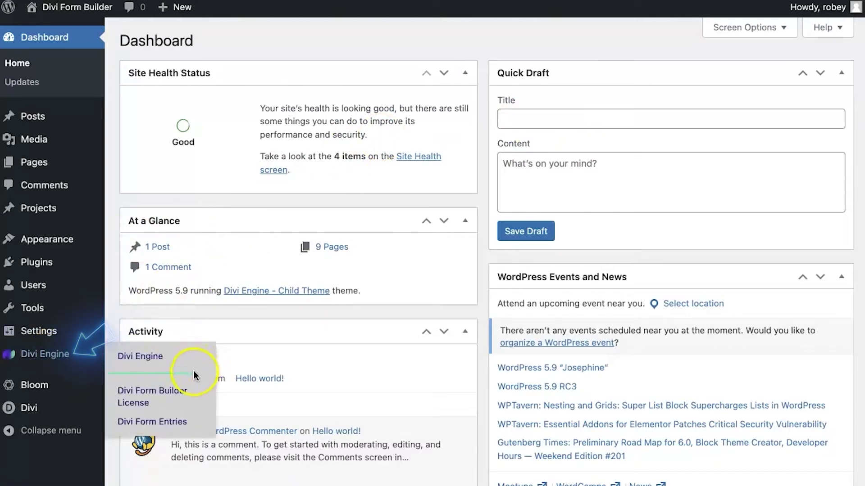
pyautogui.click(145, 422)
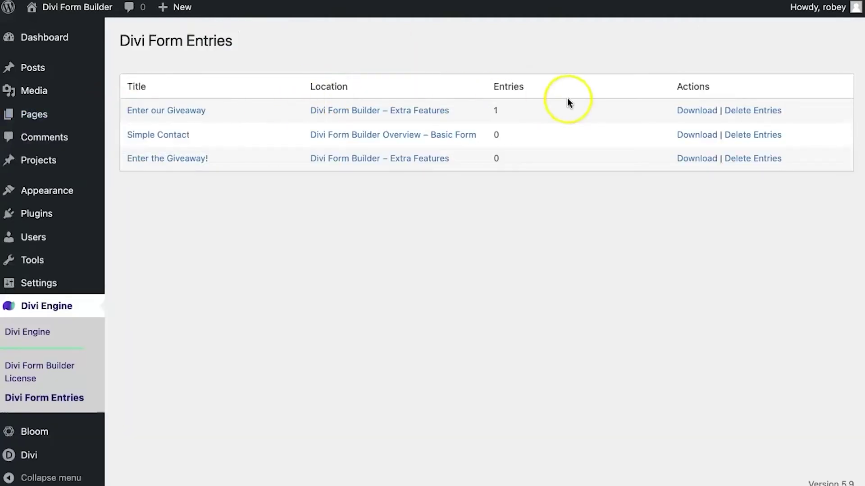
pyautogui.click(170, 111)
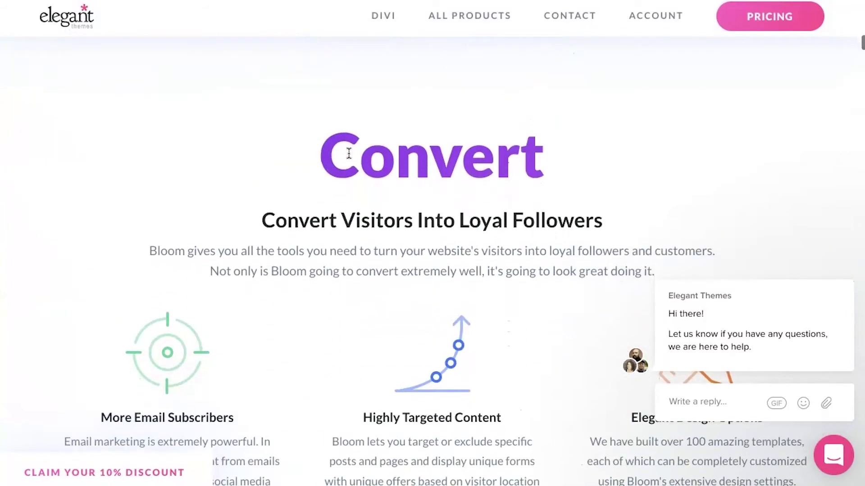
# Scroll through the Bloom product page's features and back to the top.
pyautogui.scroll(9, 349, 153)
pyautogui.scroll(-13, 350, 155)
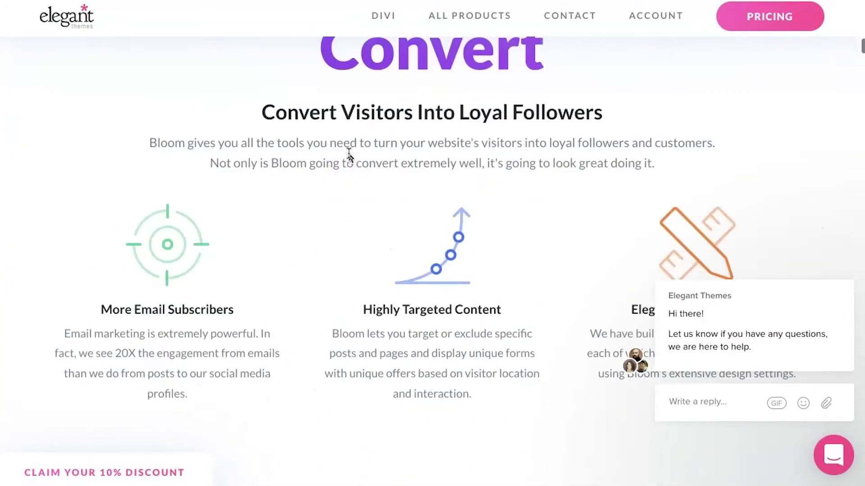
pyautogui.scroll(-5, 349, 155)
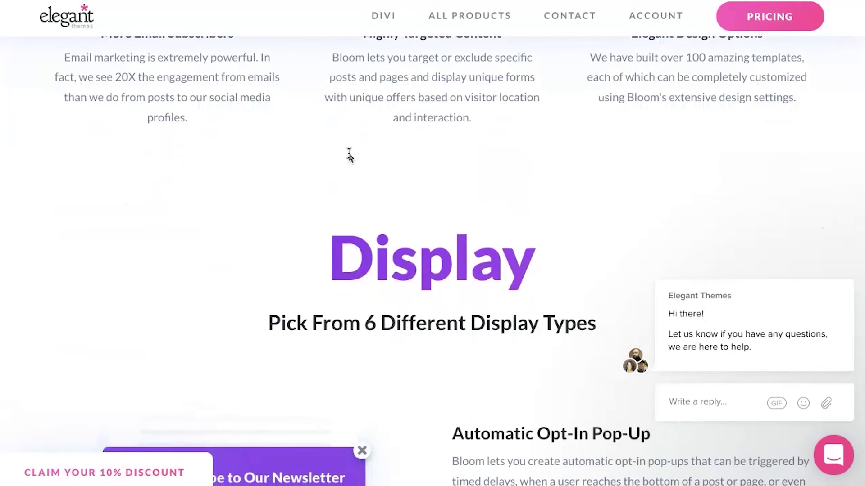
pyautogui.scroll(18, 349, 155)
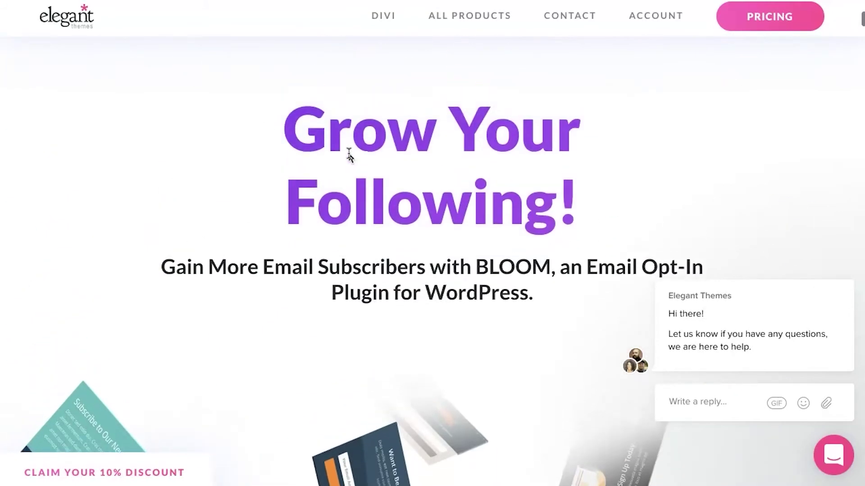
pyautogui.scroll(1, 350, 155)
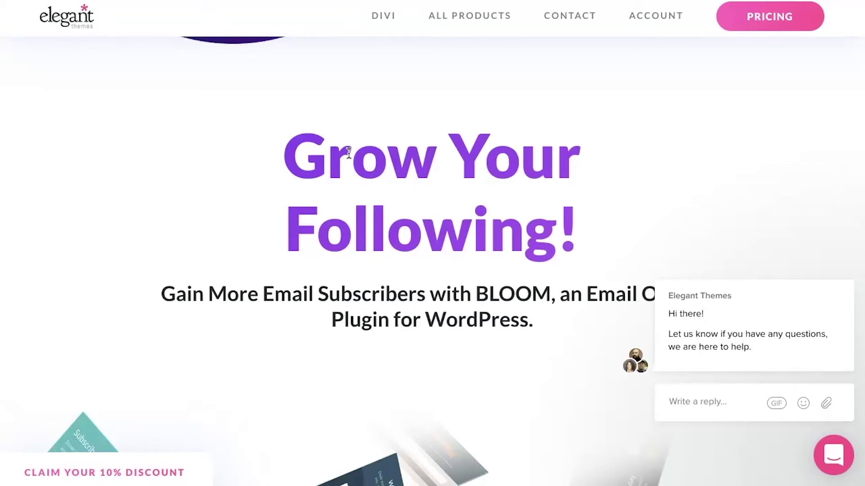
pyautogui.scroll(8, 349, 153)
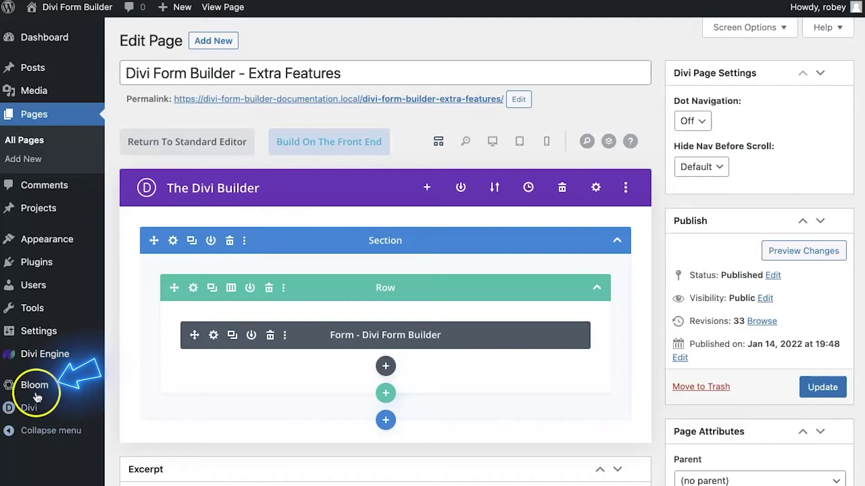
# Open the Bloom Integration form's settings and expand Extra to check Enable Bloom Subscription?
pyautogui.moveTo(44, 388)
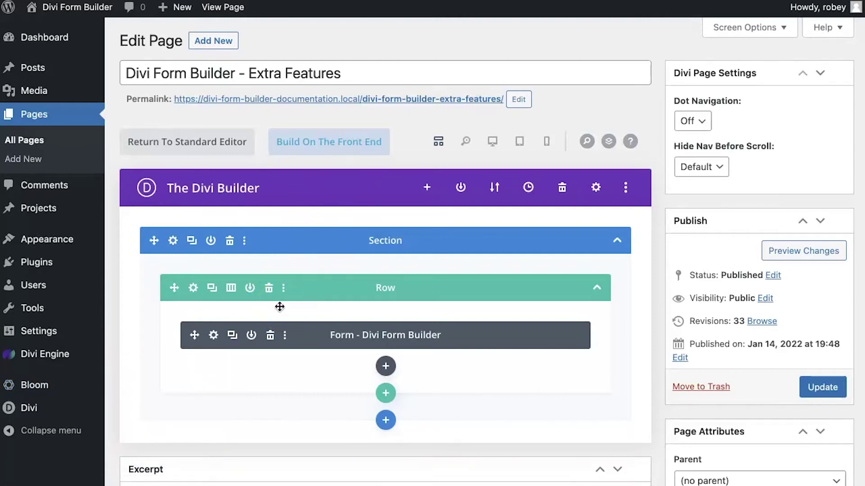
pyautogui.click(213, 335)
pyautogui.scroll(-8, 769, 311)
pyautogui.scroll(-3, 768, 312)
pyautogui.click(744, 316)
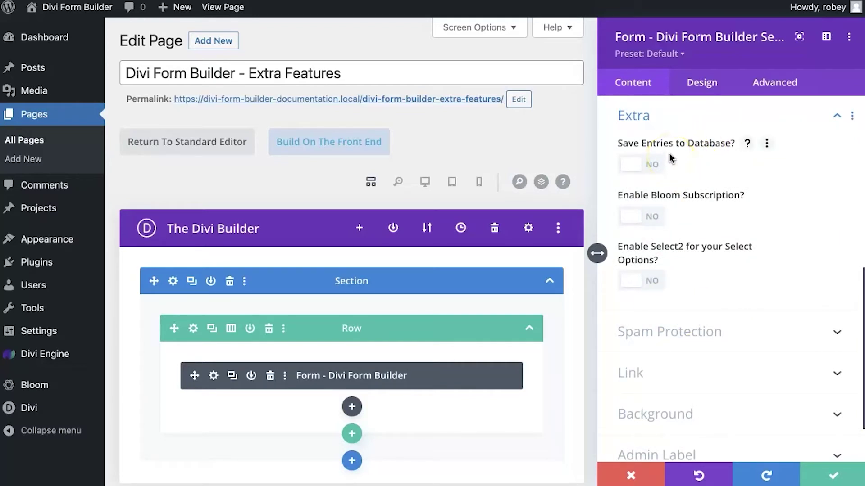
pyautogui.click(653, 158)
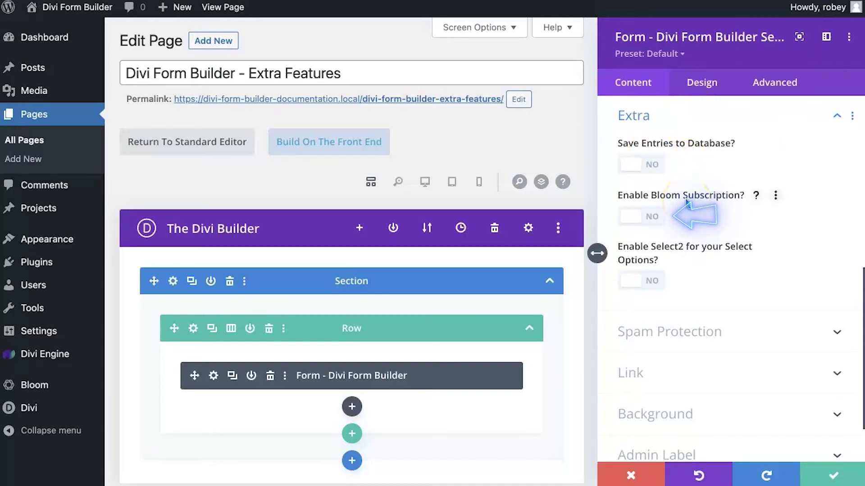
# Set the form type to User Registration Form and expand the Extra options group.
pyautogui.scroll(10, 686, 202)
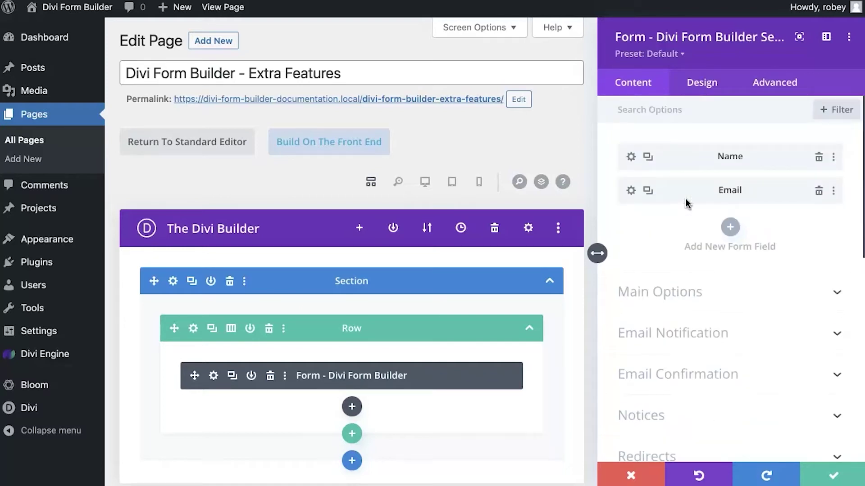
pyautogui.click(661, 297)
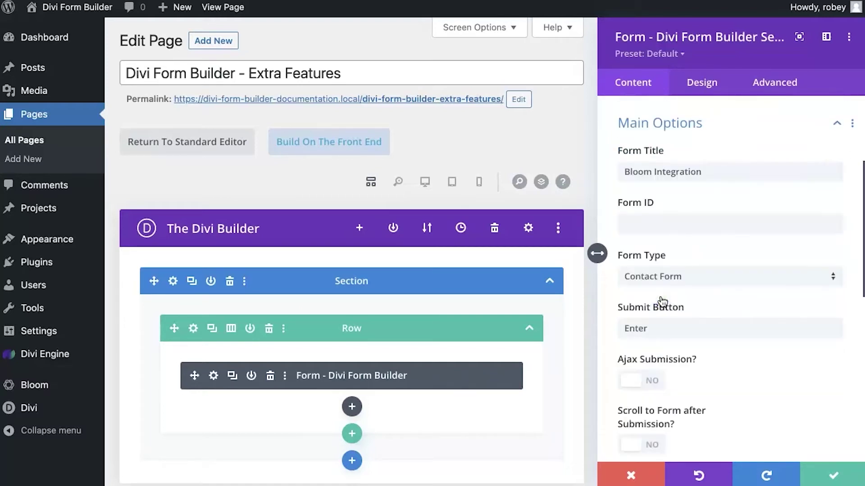
pyautogui.click(667, 292)
pyautogui.click(678, 282)
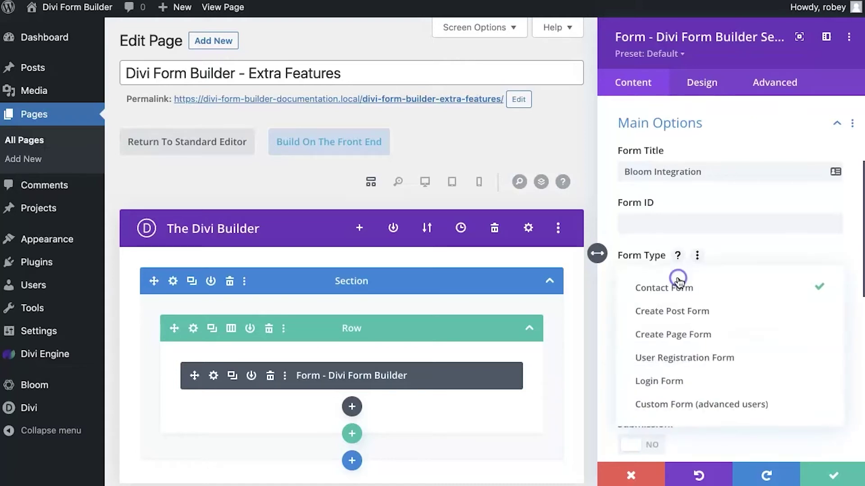
pyautogui.click(681, 362)
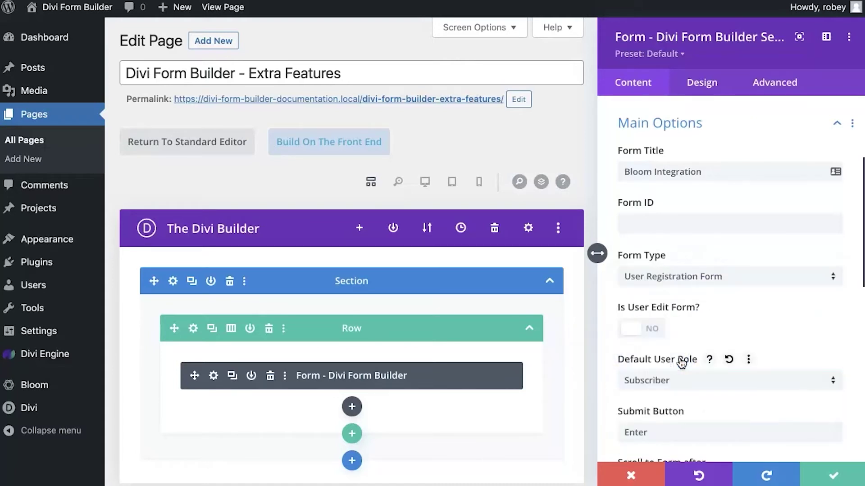
pyautogui.scroll(-10, 681, 362)
pyautogui.click(680, 229)
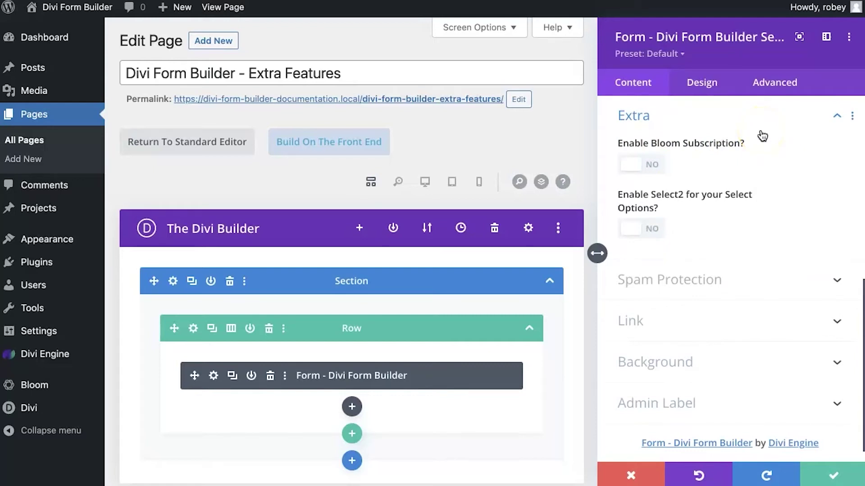
# Change the form type to Contact Form and expand the Extra options again.
pyautogui.scroll(10, 762, 136)
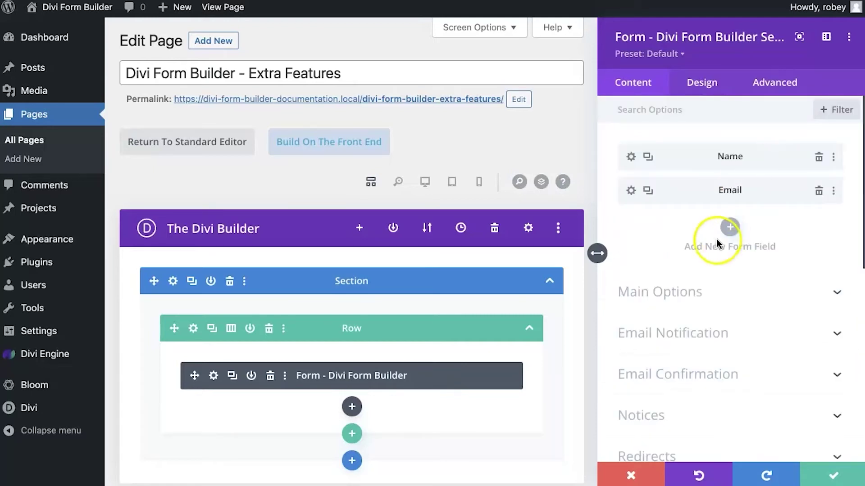
pyautogui.click(675, 292)
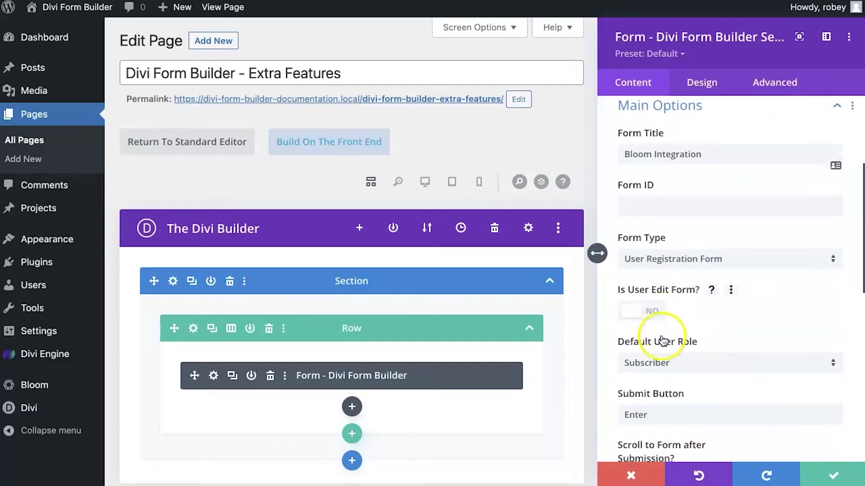
pyautogui.click(689, 258)
pyautogui.click(675, 272)
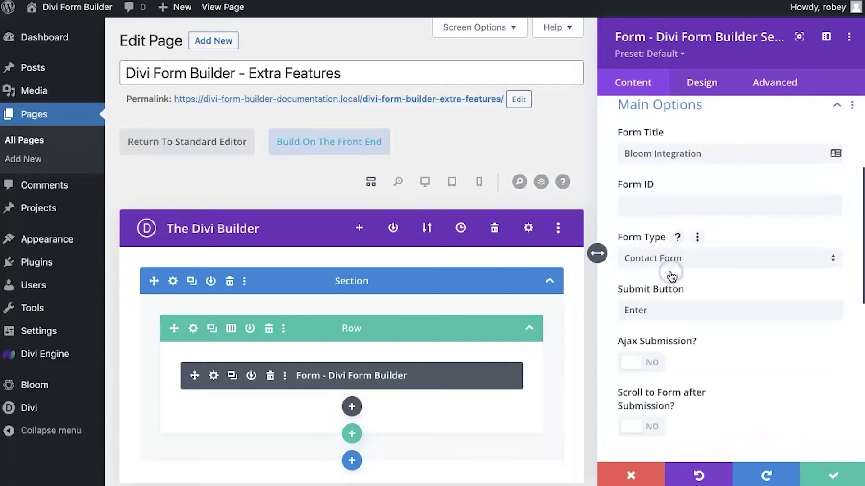
pyautogui.scroll(-10, 672, 275)
pyautogui.click(688, 222)
# Enable Bloom subscription with the Divi Engine ( MAILCHIMP ) list and checkbox label 'Yeah I love it!'.
pyautogui.click(633, 217)
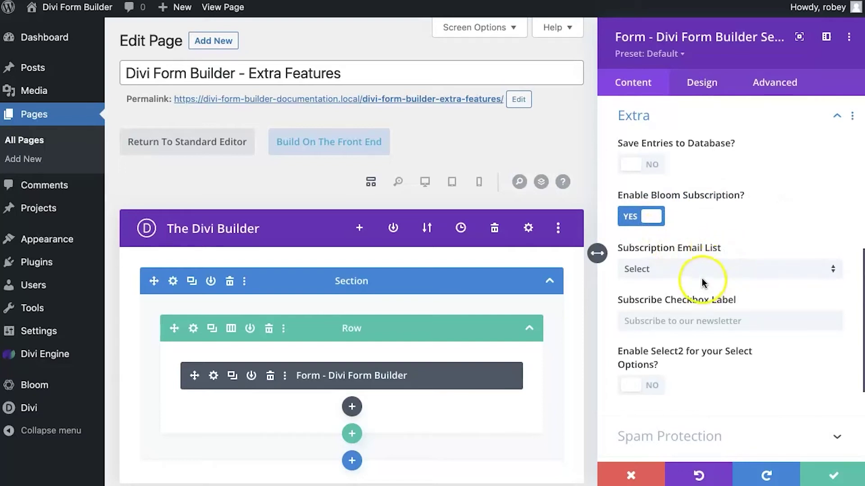
pyautogui.click(681, 271)
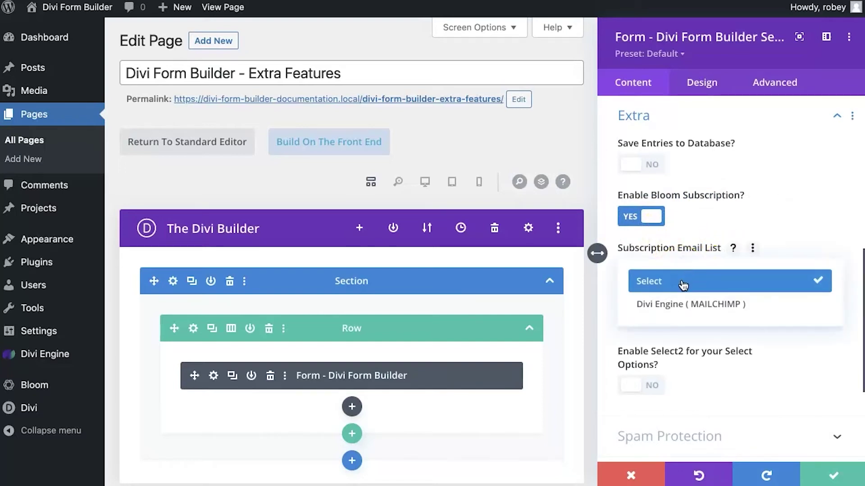
pyautogui.click(683, 300)
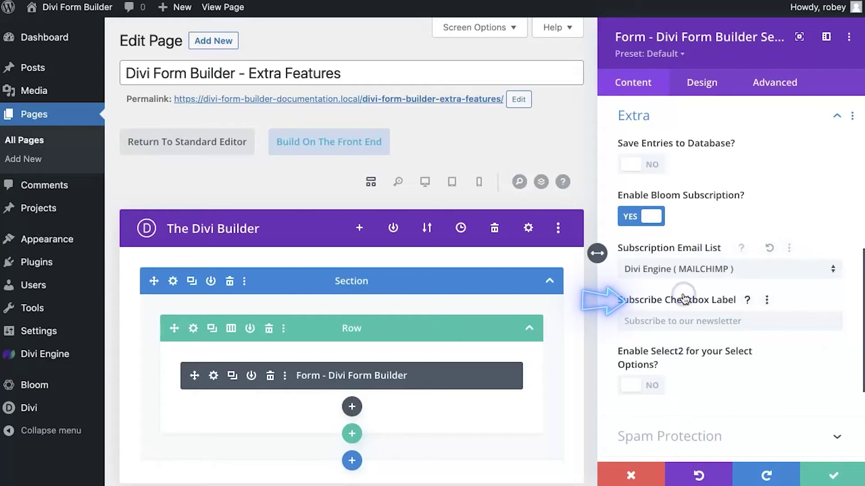
pyautogui.click(670, 321)
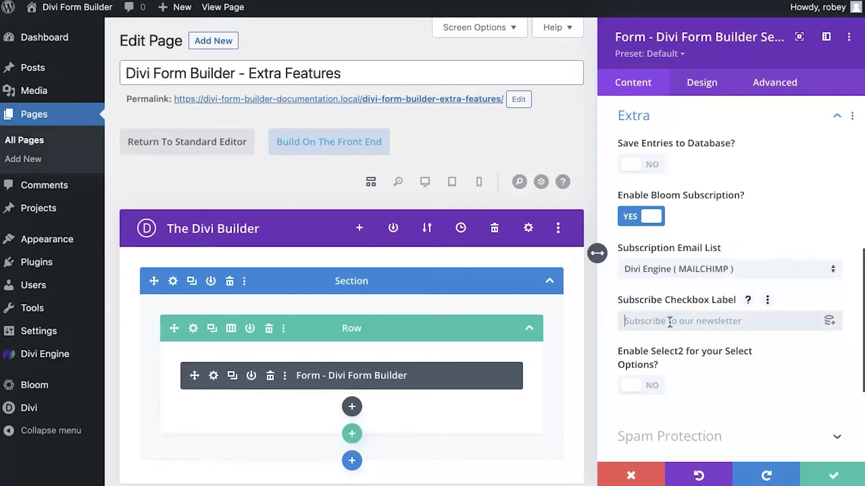
pyautogui.write('Yeah I love it!')
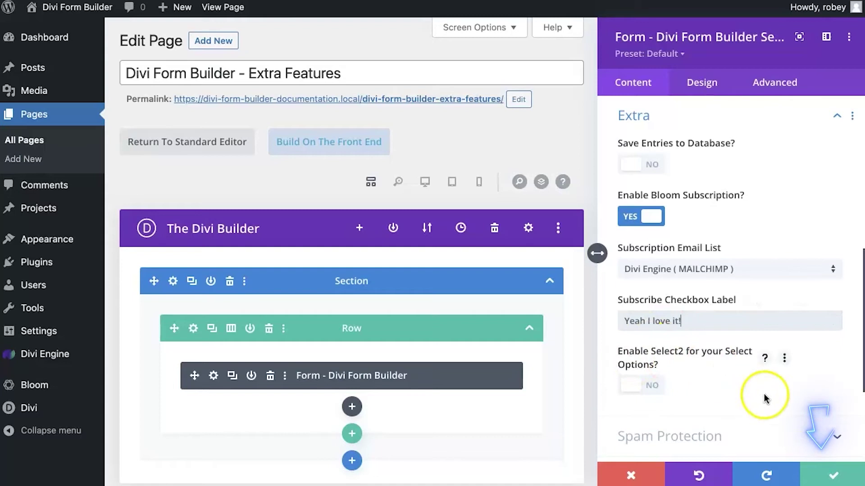
pyautogui.click(827, 476)
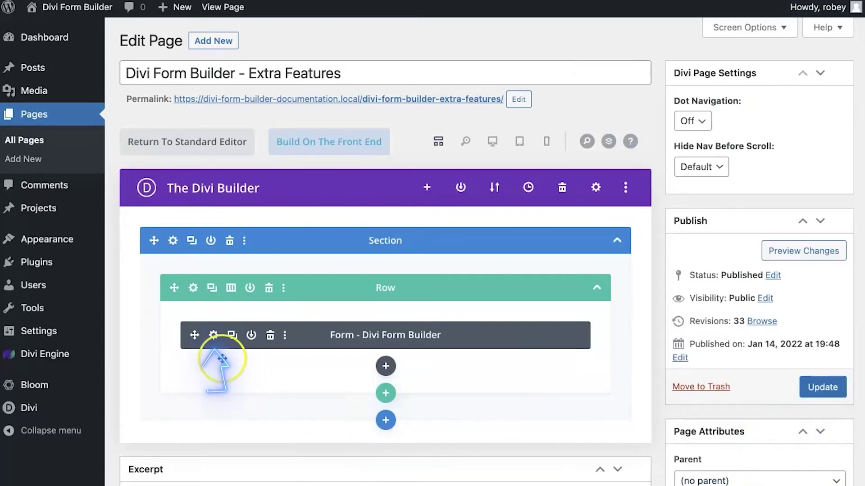
# Reopen the form settings, glance at the Design tab, close them and update the page.
pyautogui.click(214, 337)
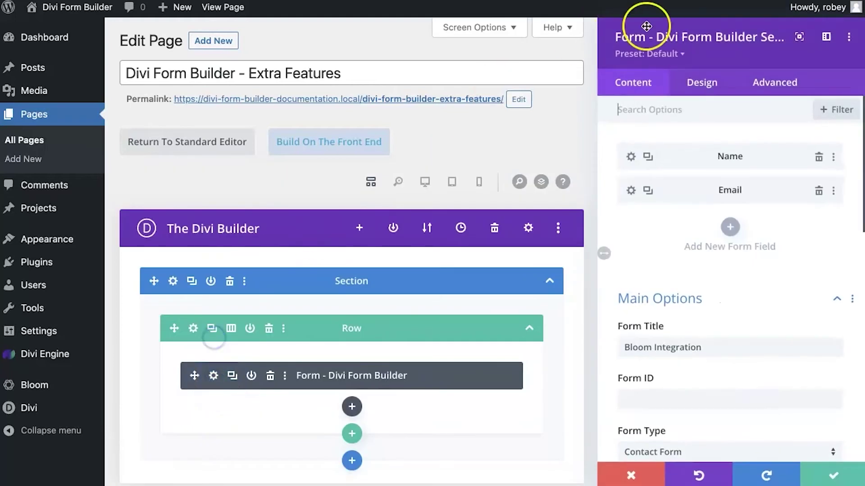
pyautogui.click(713, 82)
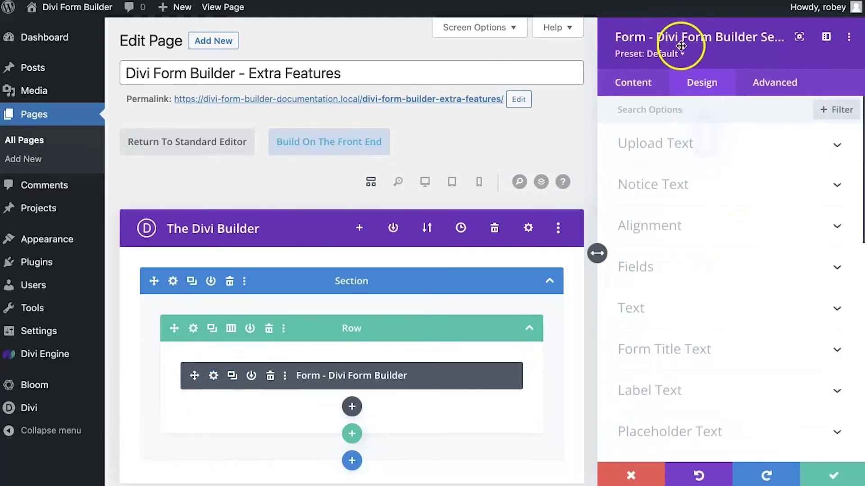
pyautogui.click(653, 82)
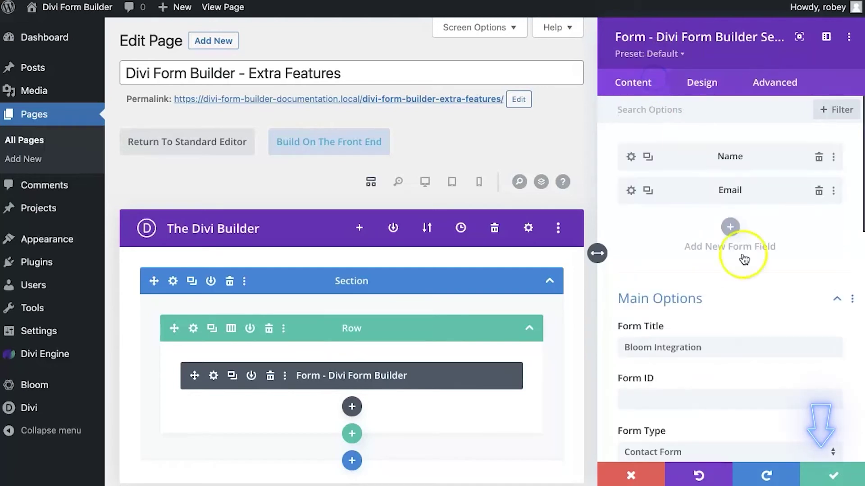
pyautogui.click(823, 480)
pyautogui.click(822, 387)
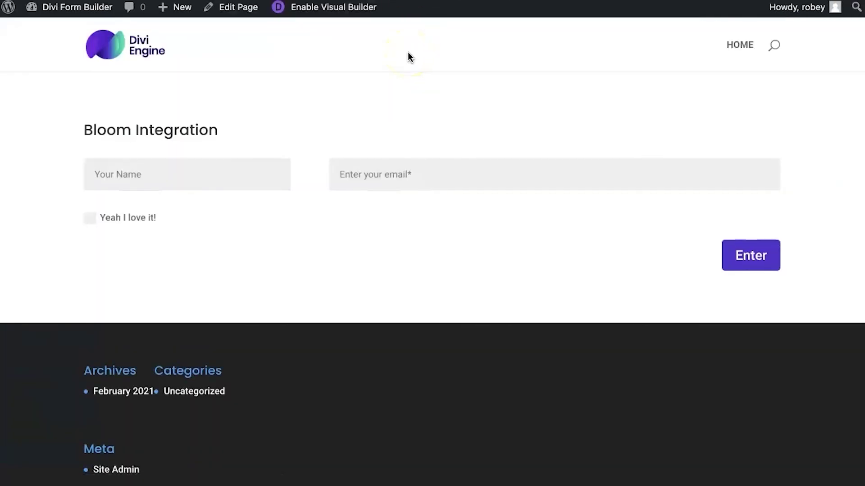
# Submit the Bloom form with a test e-mail and the 'Yeah I love it!' box ticked.
pyautogui.click(194, 170)
pyautogui.click(410, 183)
pyautogui.write('test@test.com')
pyautogui.click(116, 218)
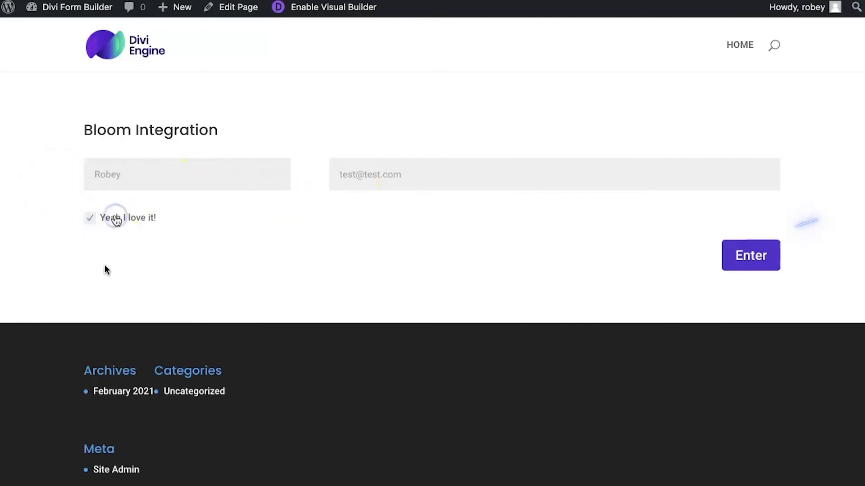
pyautogui.click(746, 265)
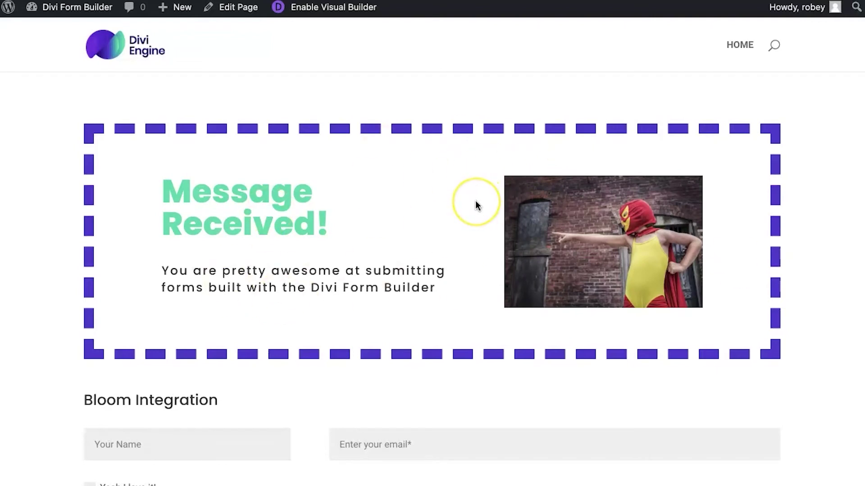
pyautogui.scroll(-3, 476, 206)
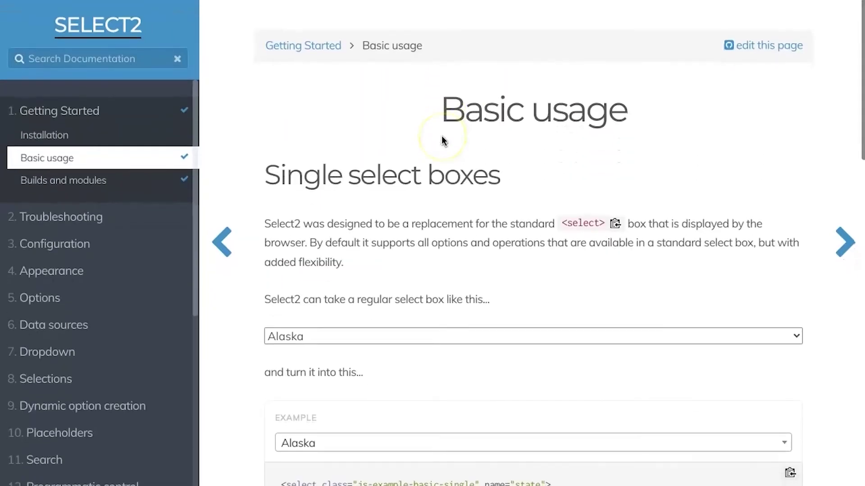
# Try the plain Alaska select, then search 'cali' in the Select2 example and pick California.
pyautogui.scroll(-3, 441, 140)
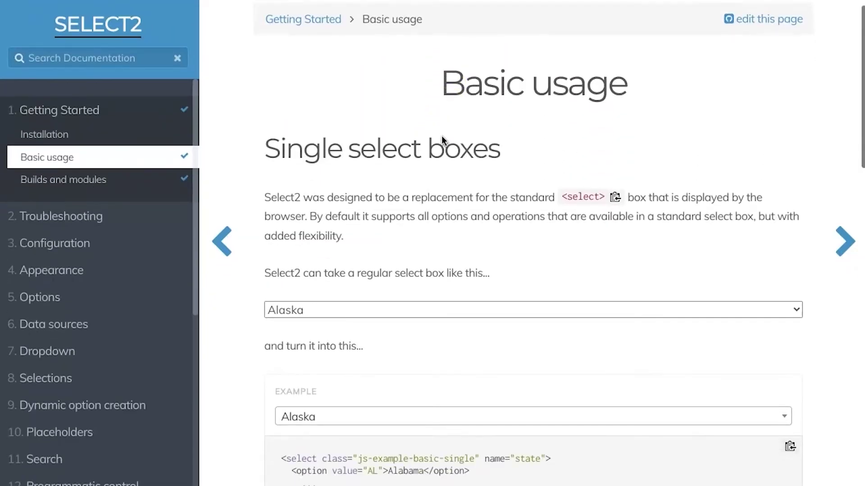
pyautogui.click(371, 210)
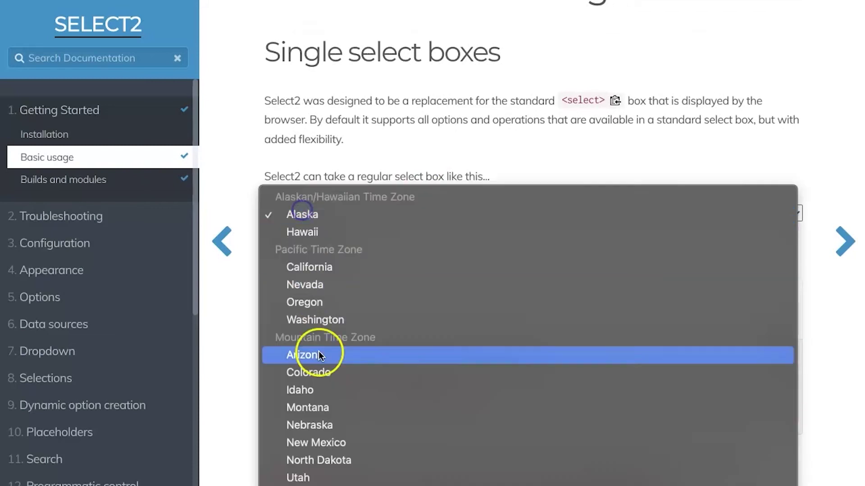
pyautogui.click(397, 135)
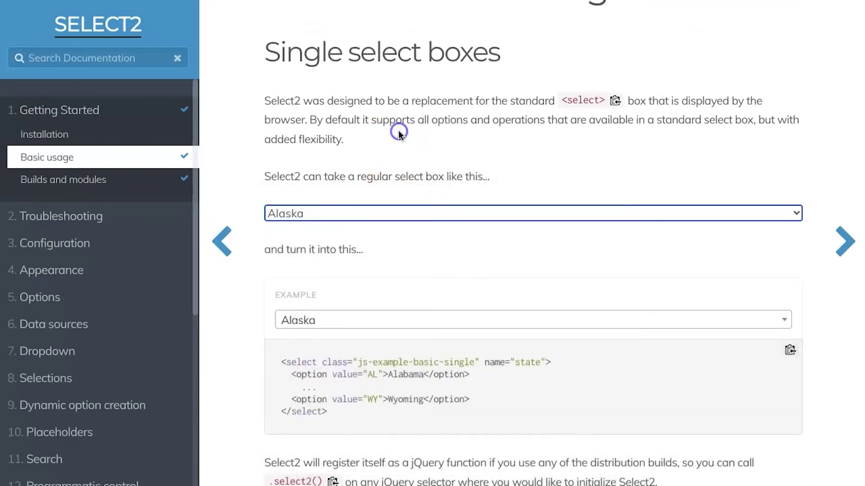
pyautogui.scroll(-3, 399, 133)
pyautogui.click(367, 169)
pyautogui.scroll(-3, 374, 288)
pyautogui.scroll(3, 376, 284)
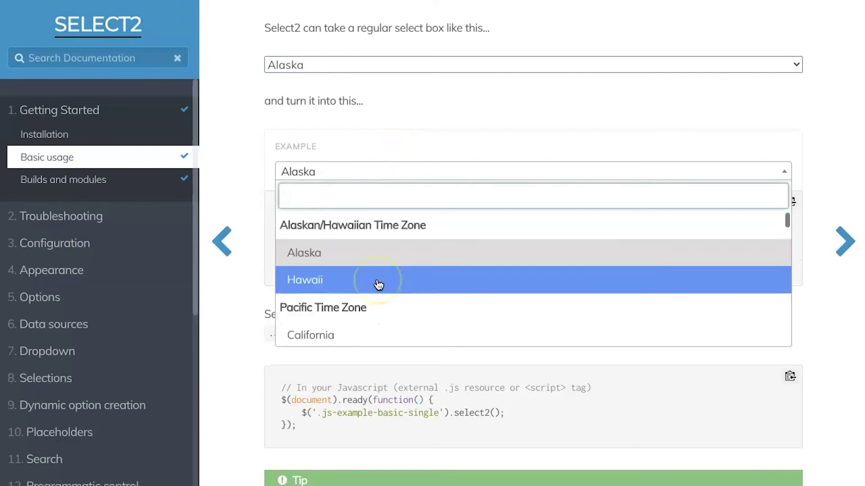
pyautogui.click(398, 193)
pyautogui.write('ca')
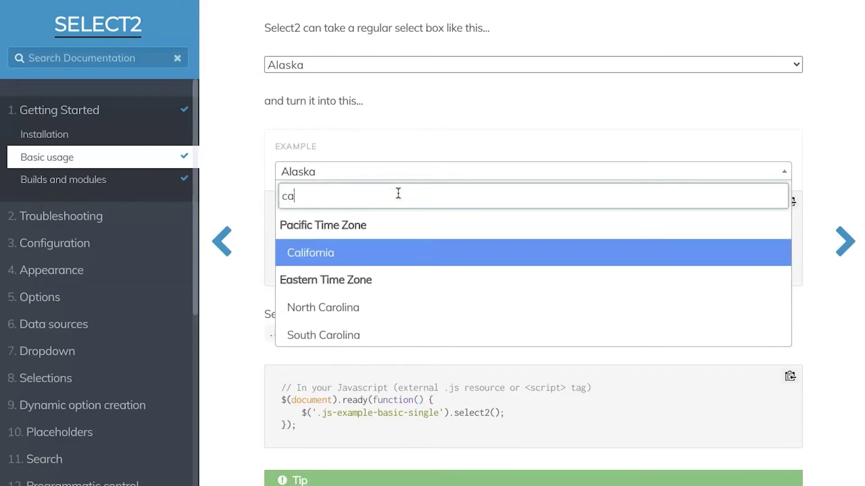
pyautogui.write('lif')
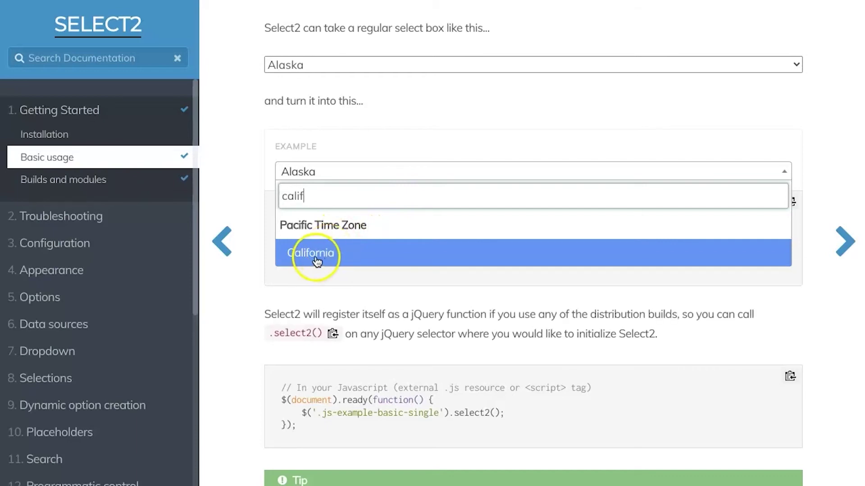
pyautogui.click(329, 253)
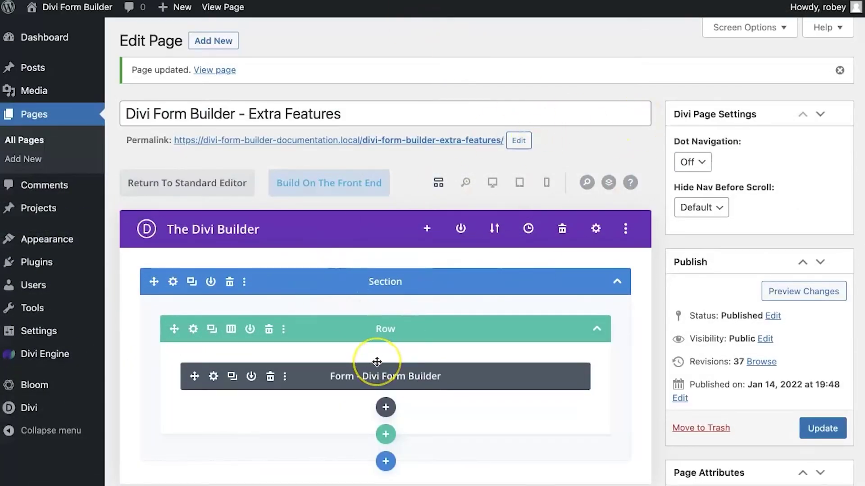
# In the form module's Extra settings, set 'Enable Select2 for your Select Options?' to YES.
pyautogui.click(213, 376)
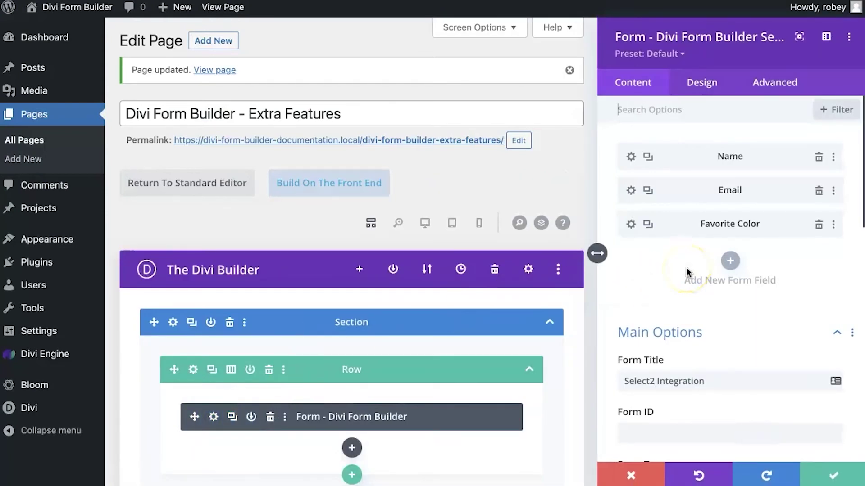
pyautogui.scroll(-10, 686, 270)
pyautogui.scroll(5, 687, 271)
pyautogui.scroll(-5, 686, 270)
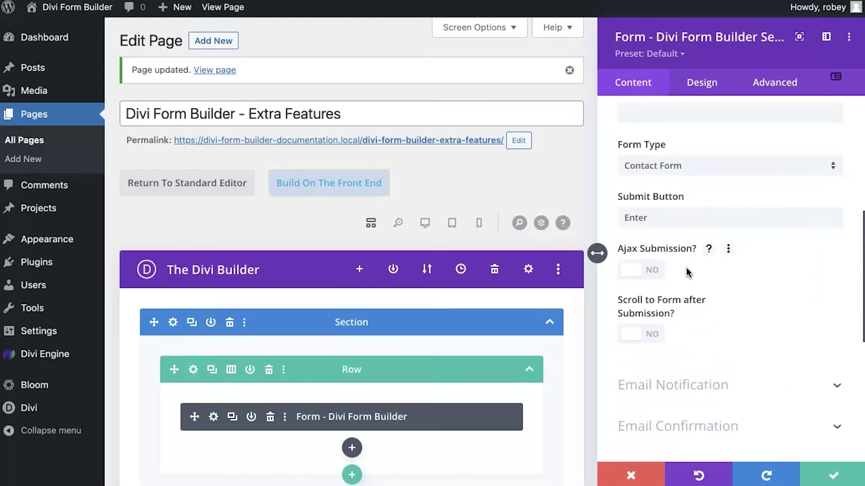
pyautogui.scroll(-6, 687, 272)
pyautogui.click(684, 285)
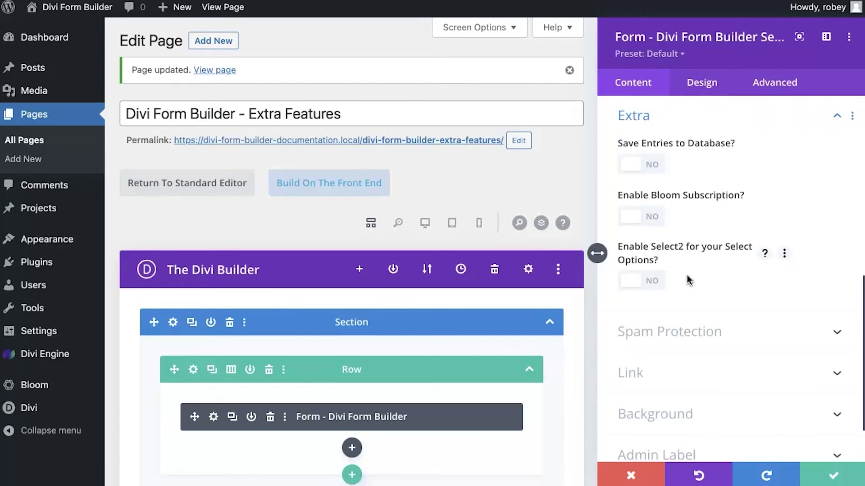
pyautogui.click(642, 281)
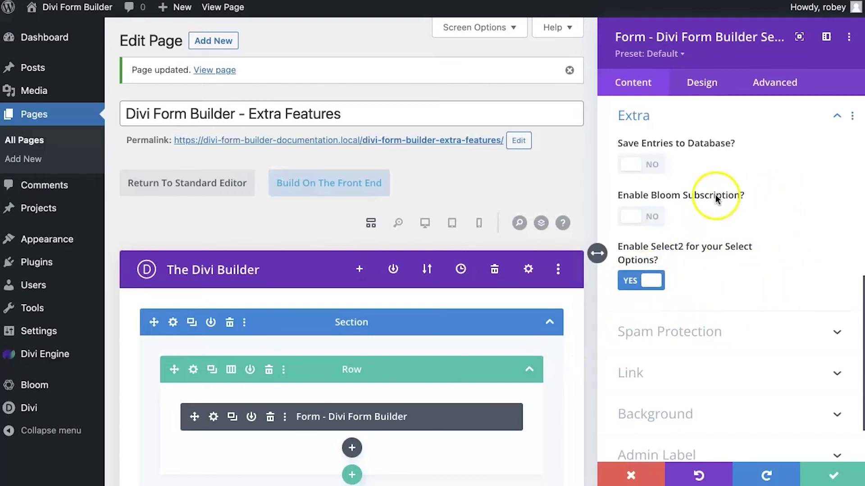
pyautogui.scroll(10, 715, 194)
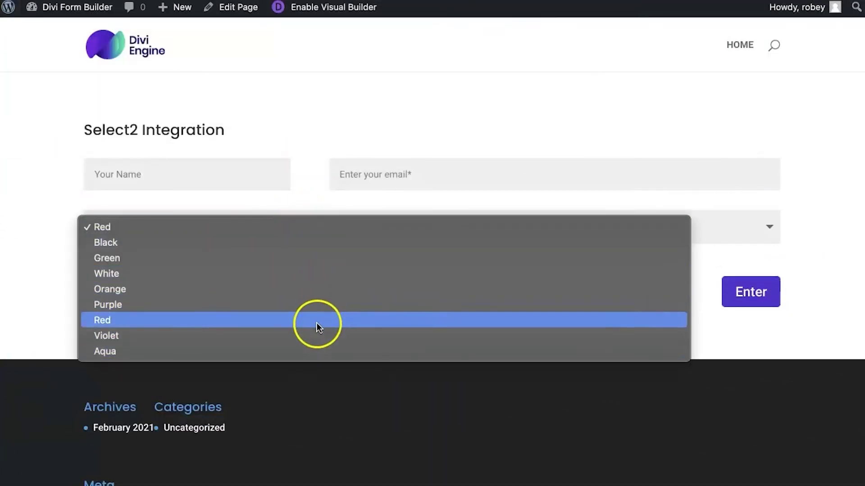
# Set Enable Select2 to YES in the Favorite Color field's Layout Options, saving the field and module.
pyautogui.click(362, 103)
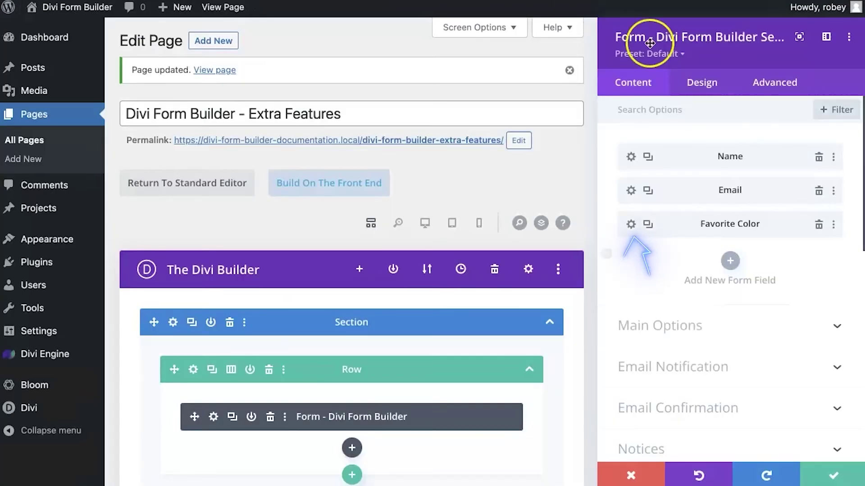
pyautogui.click(631, 224)
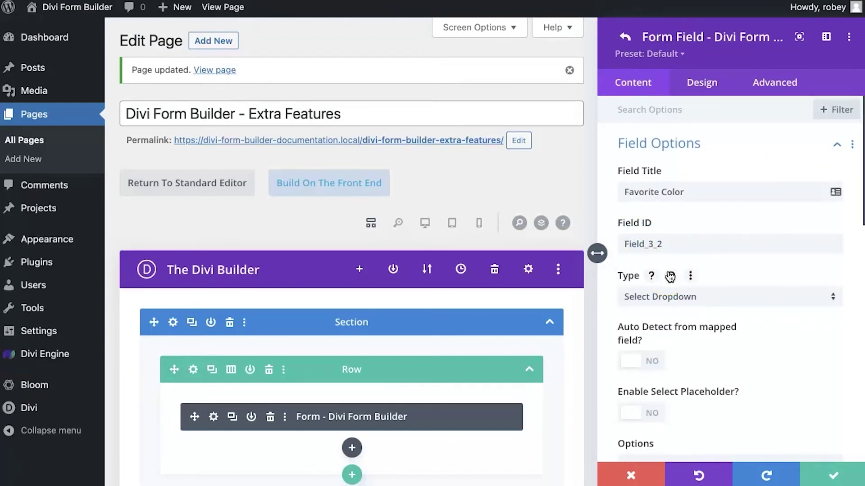
pyautogui.scroll(-3, 670, 276)
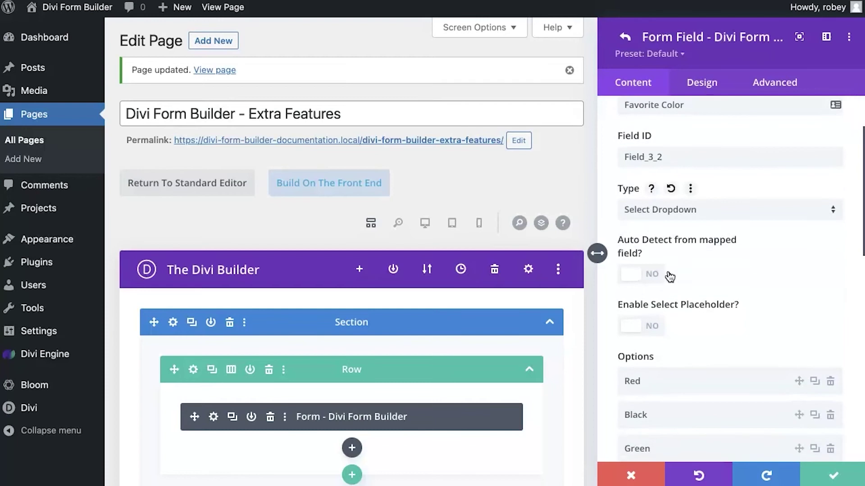
pyautogui.scroll(-10, 705, 325)
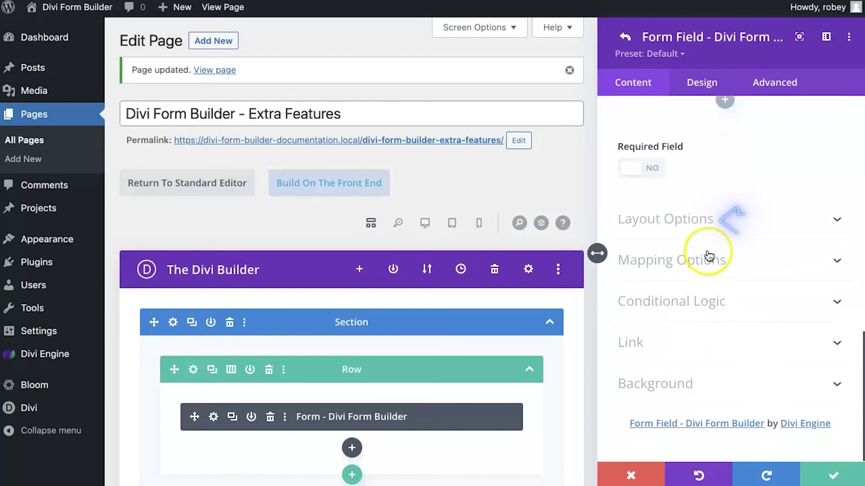
pyautogui.click(727, 217)
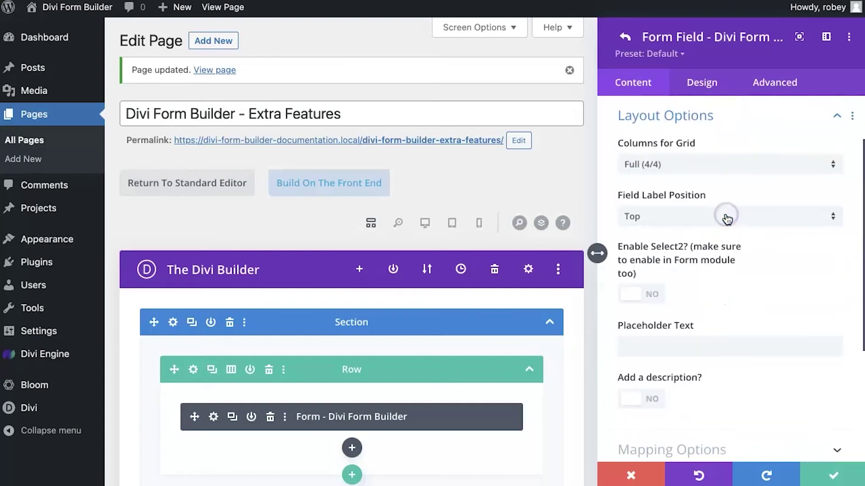
pyautogui.click(632, 292)
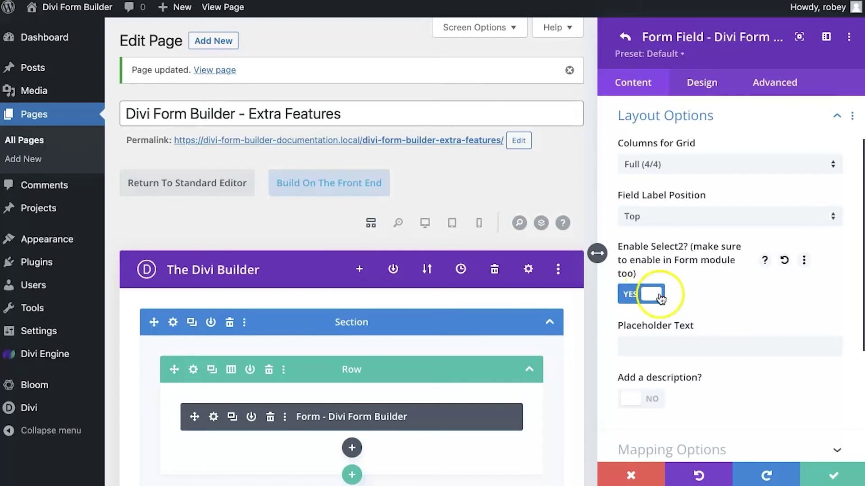
pyautogui.click(826, 476)
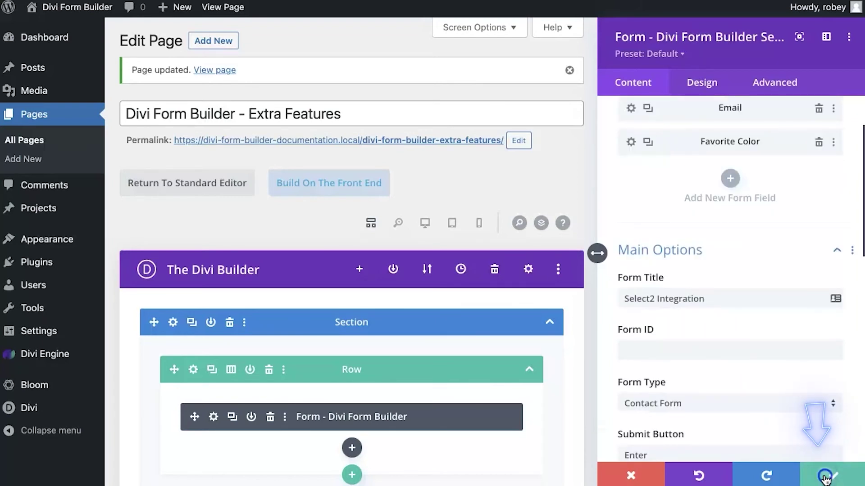
pyautogui.click(831, 476)
# Update the page and check the Favorite Color dropdown, leaving Red selected.
pyautogui.click(824, 435)
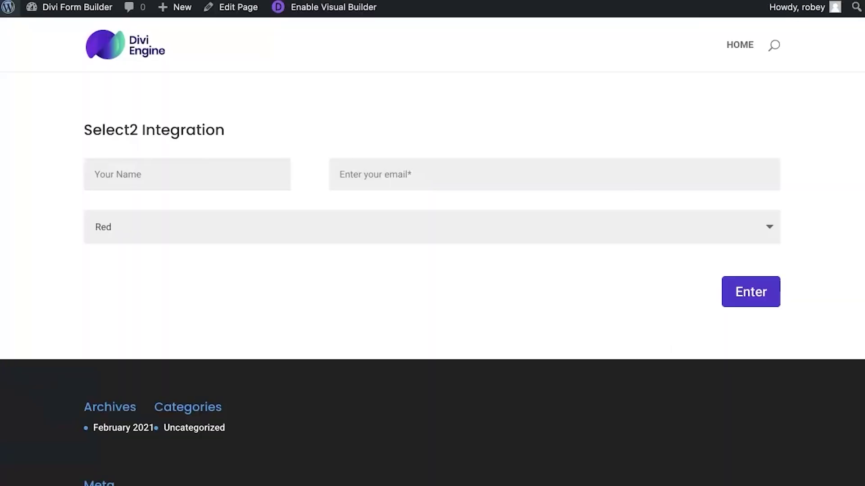
pyautogui.click(207, 225)
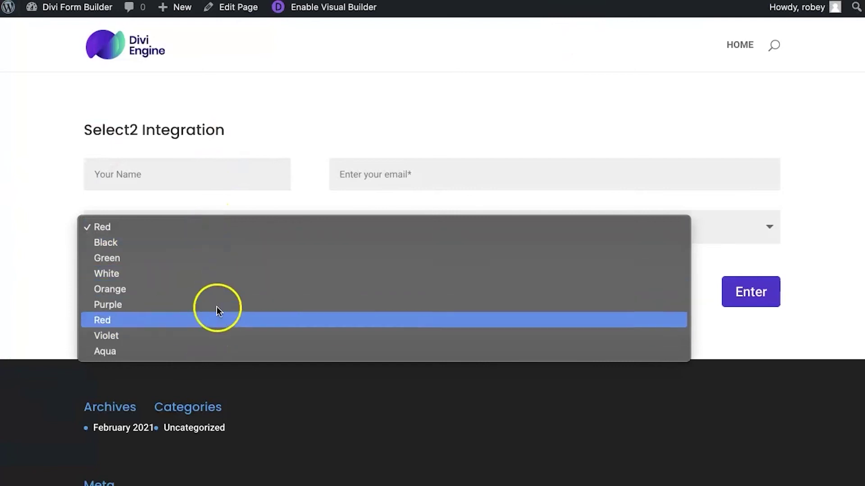
pyautogui.click(260, 113)
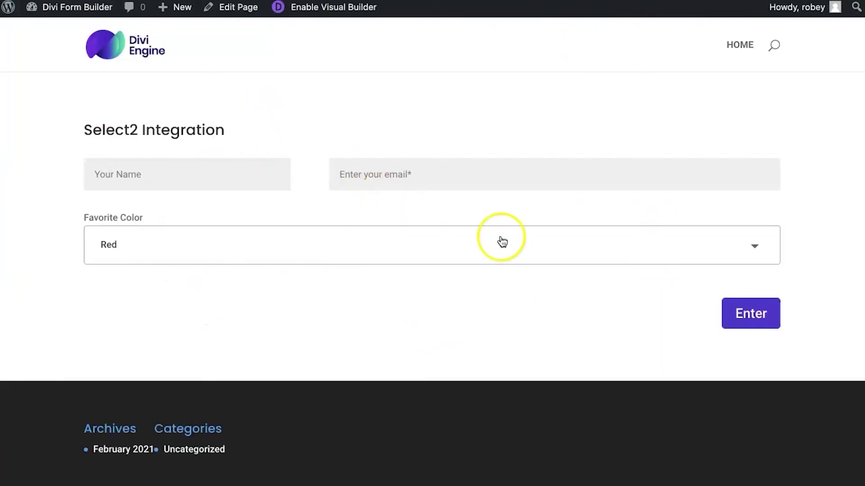
# Filter the Select2 Favorite Color list by typing 'red', clear the search, then close it keeping Red.
pyautogui.click(426, 253)
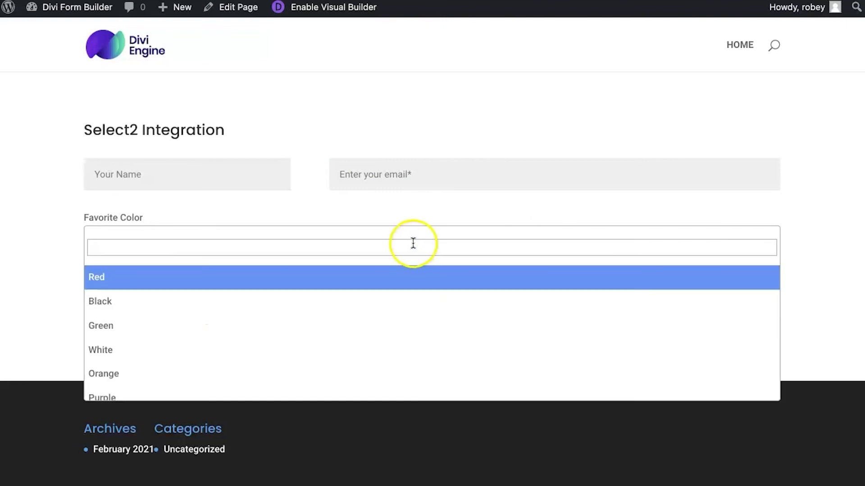
pyautogui.write('red')
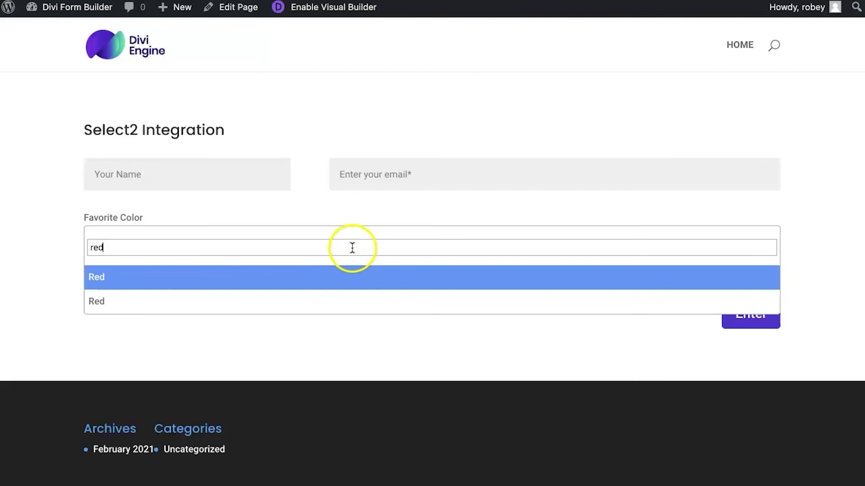
pyautogui.press('BackSpace')
pyautogui.press('BackSpace')
pyautogui.press('BackSpace')
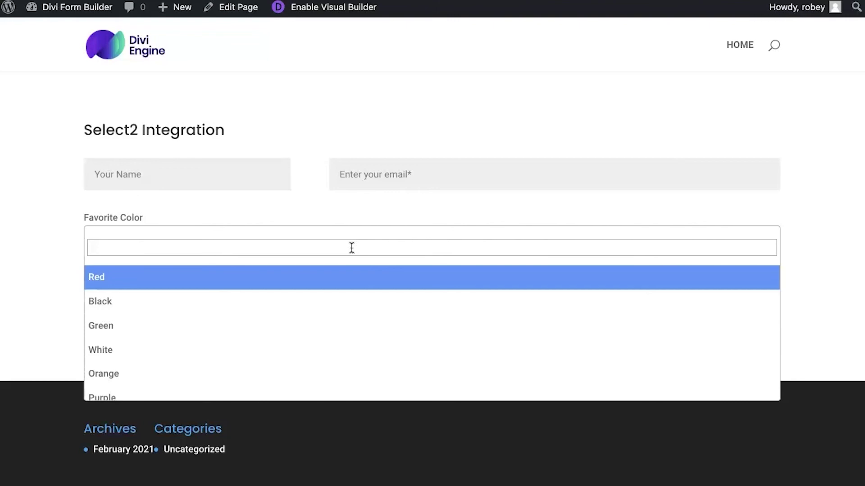
pyautogui.click(458, 120)
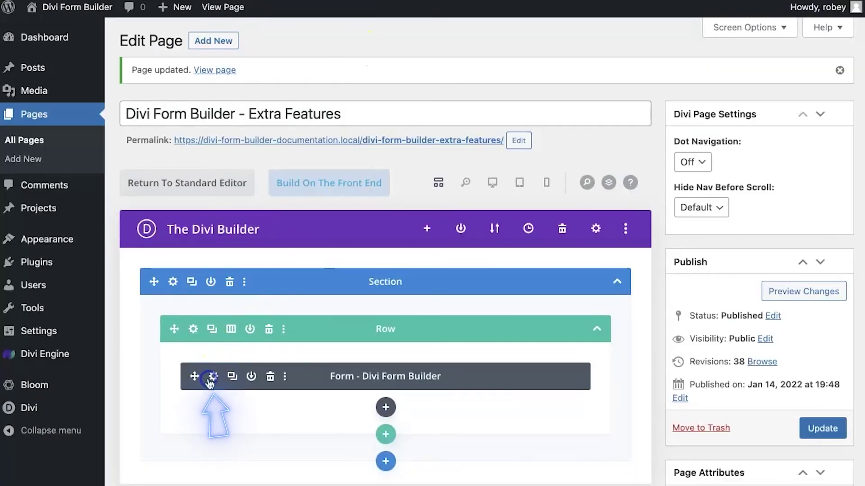
# Confirm Select2 is still enabled in the form module's Extra settings.
pyautogui.click(210, 381)
pyautogui.scroll(-10, 710, 363)
pyautogui.click(703, 218)
pyautogui.scroll(10, 706, 212)
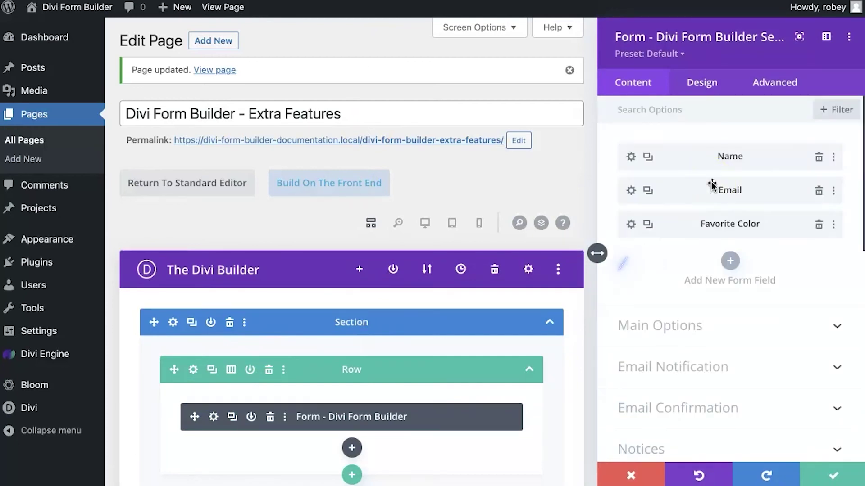
# Set the Favorite Color field's Layout Options Enable Select2 to NO, save the field and module, and update the page.
pyautogui.click(631, 223)
pyautogui.scroll(-10, 725, 286)
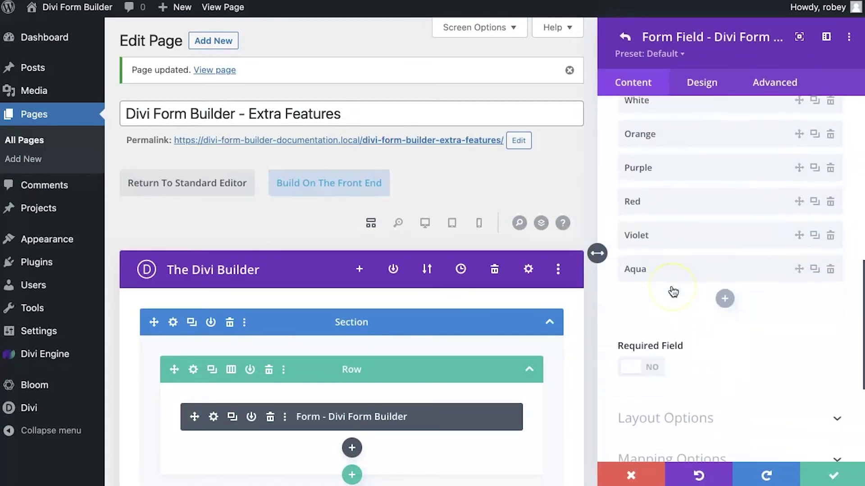
pyautogui.scroll(-5, 673, 292)
pyautogui.click(671, 288)
pyautogui.scroll(-8, 671, 287)
pyautogui.scroll(5, 671, 286)
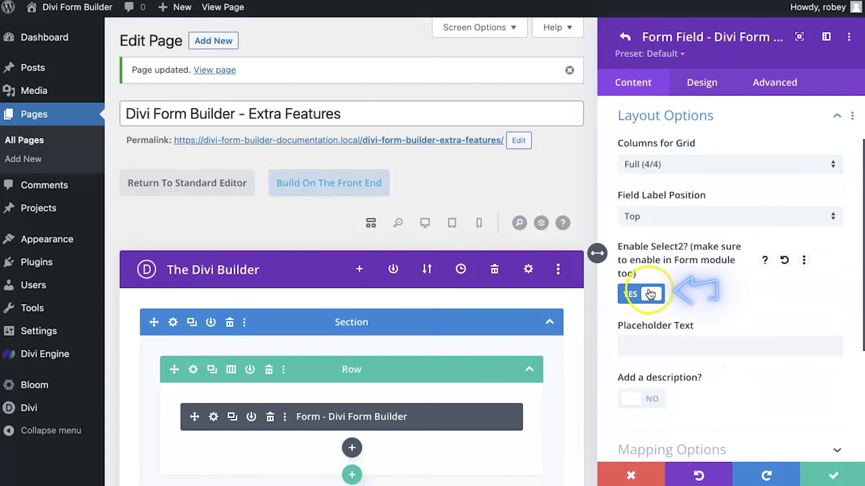
pyautogui.click(650, 294)
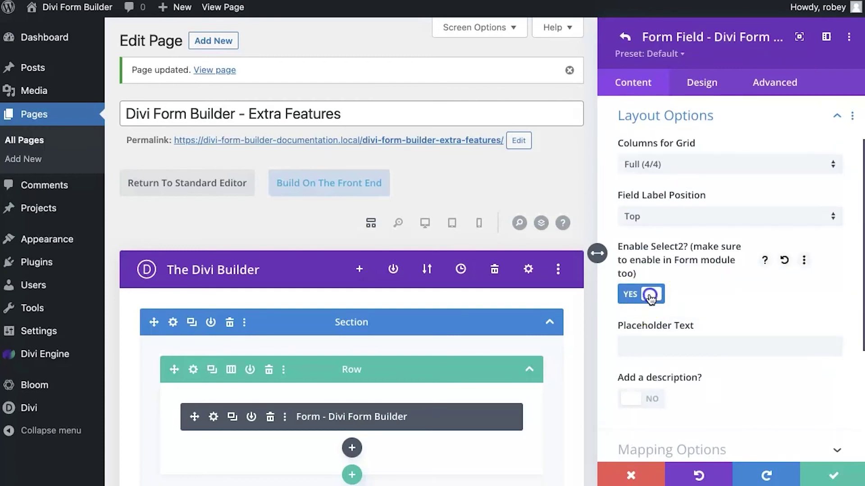
pyautogui.click(833, 472)
pyautogui.click(833, 470)
pyautogui.click(827, 429)
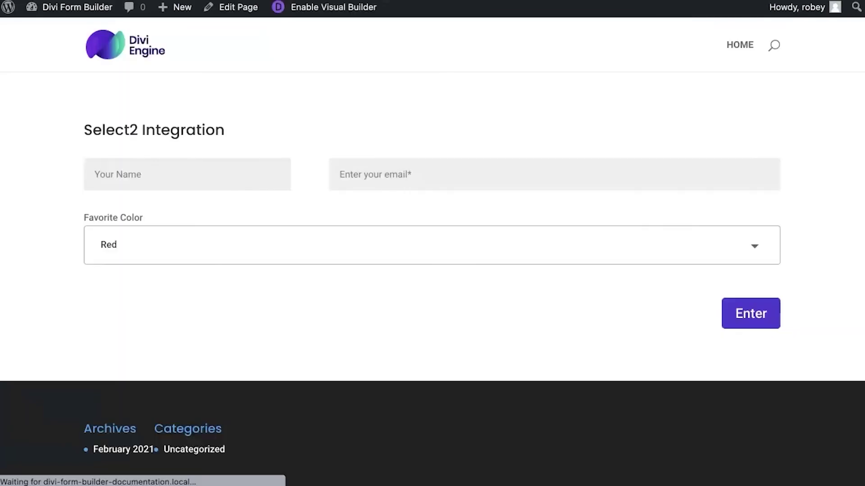
# Open the plain Favorite Color dropdown on the live form and close it with Red still selected.
pyautogui.click(286, 234)
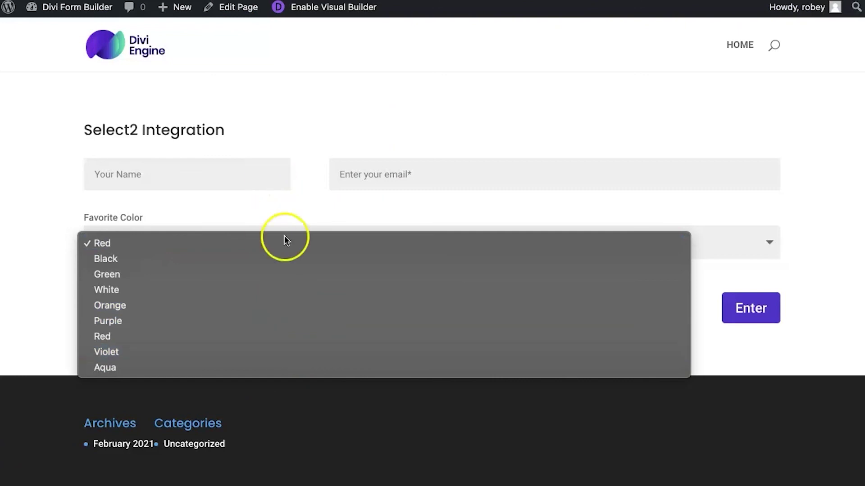
pyautogui.click(418, 108)
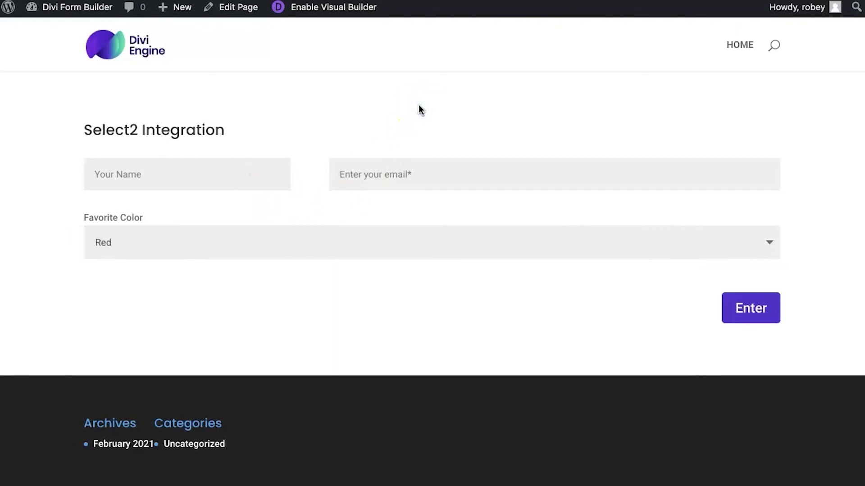